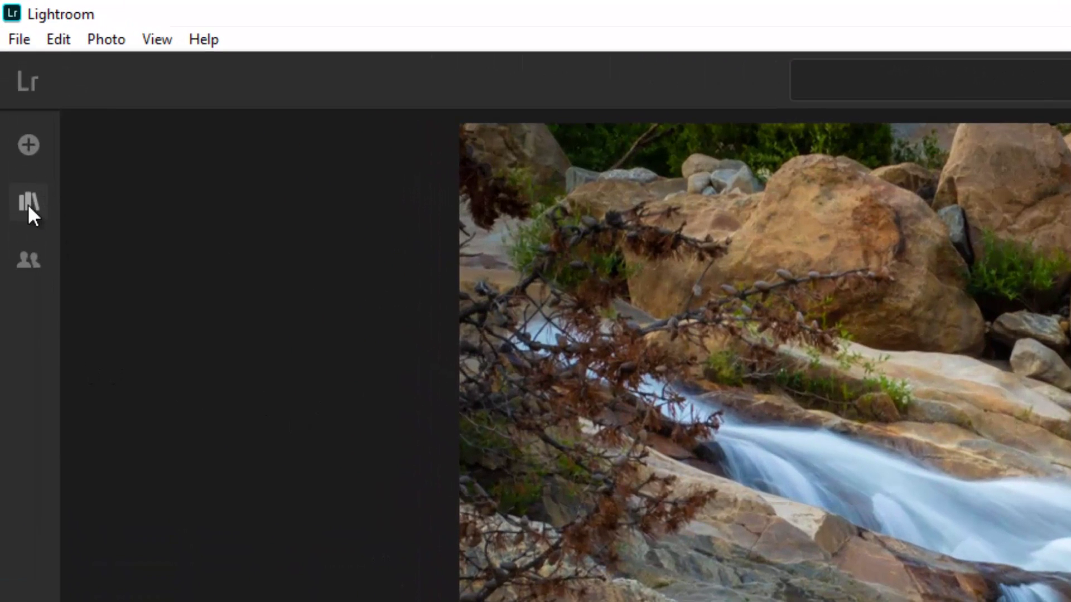
Step: Show the recently added photos from Yesterday 2:23 PM in the photo grid
left_click(27, 203)
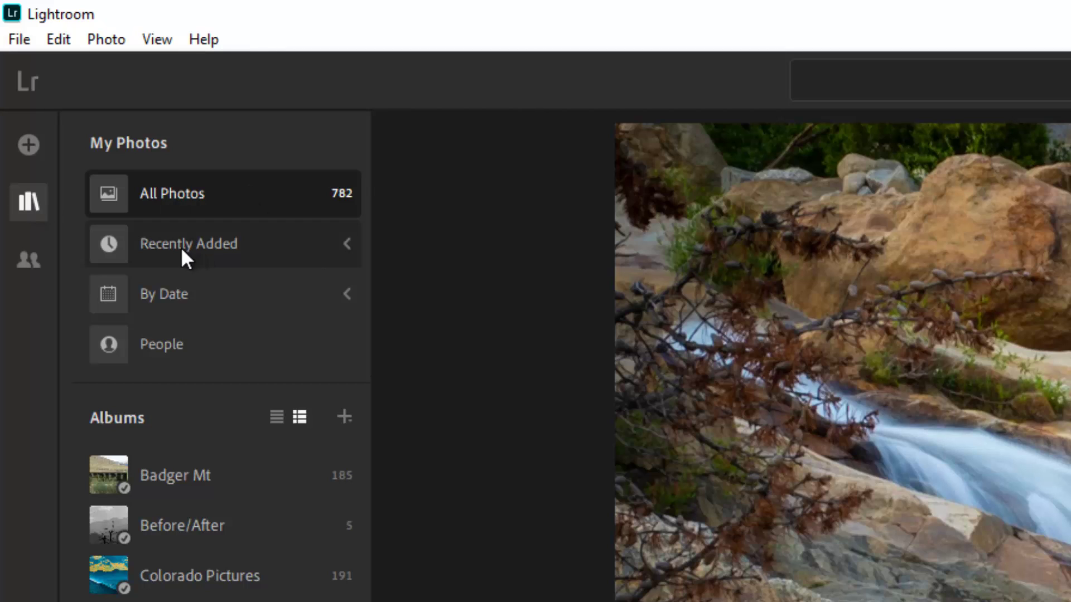
left_click(348, 242)
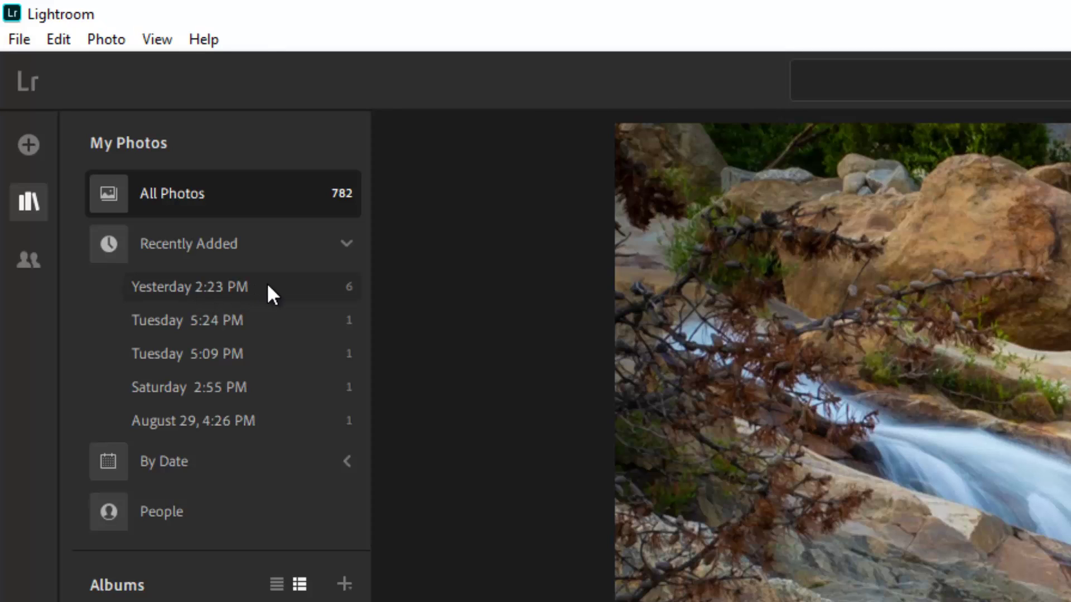
left_click(334, 286)
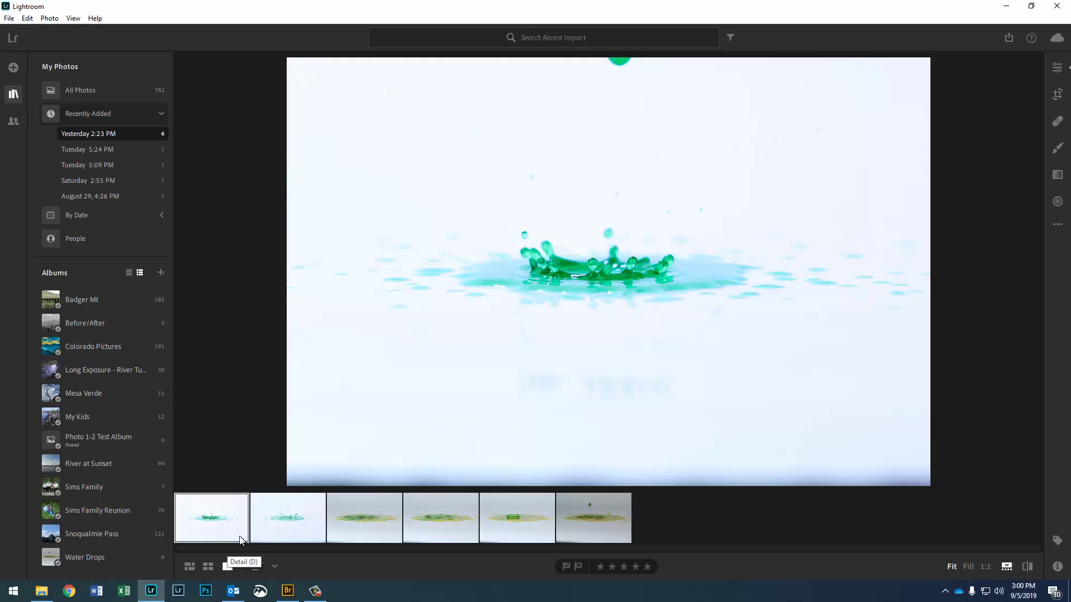
left_click(187, 565)
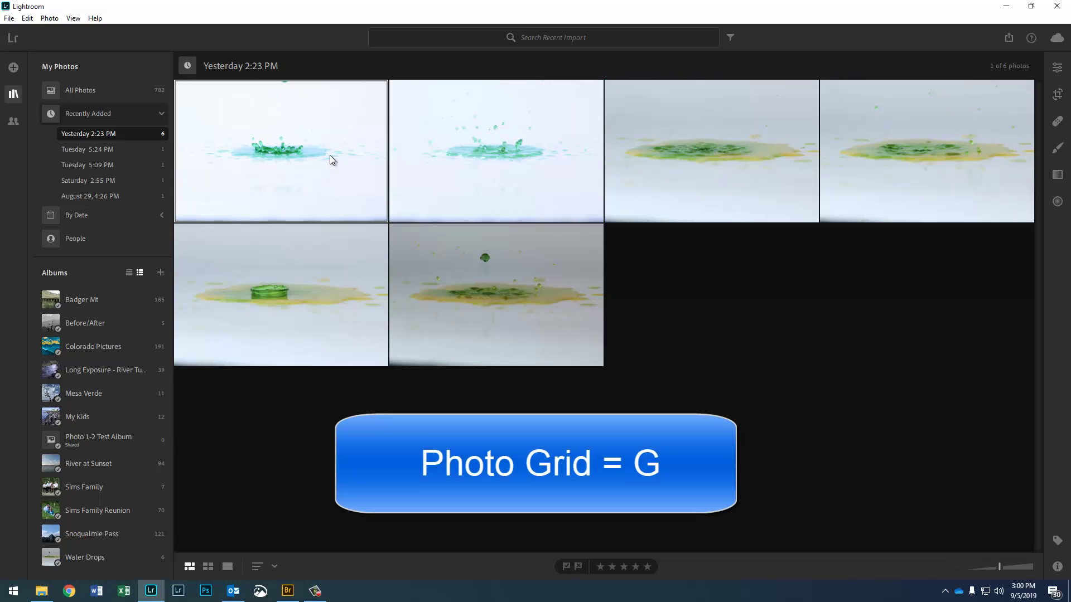
Step: Select all photos of this import and add the keyword "green" to them
key("ctrl+a")
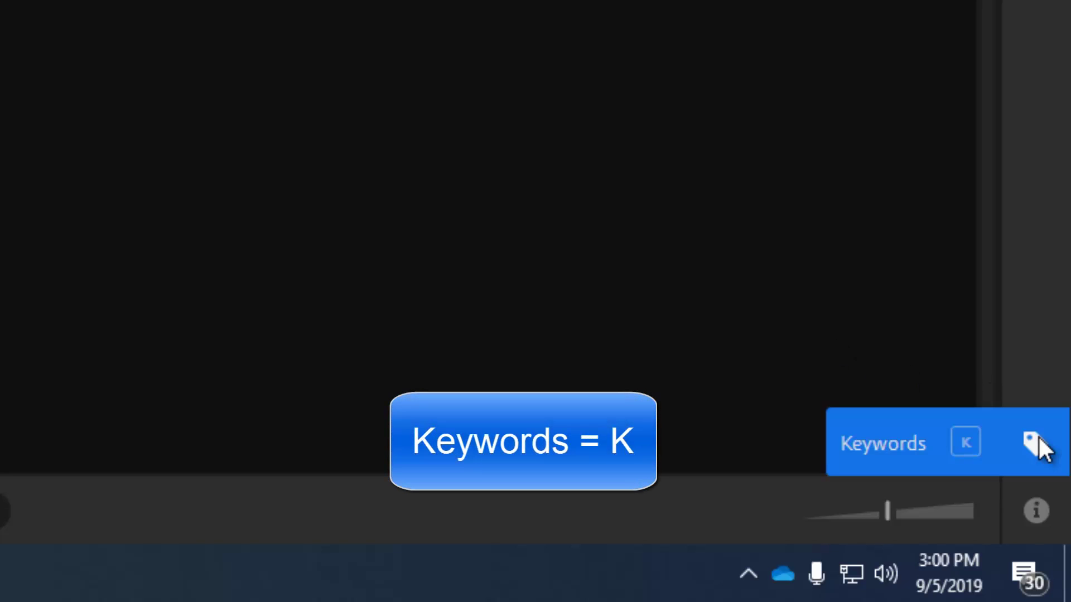
left_click(1036, 439)
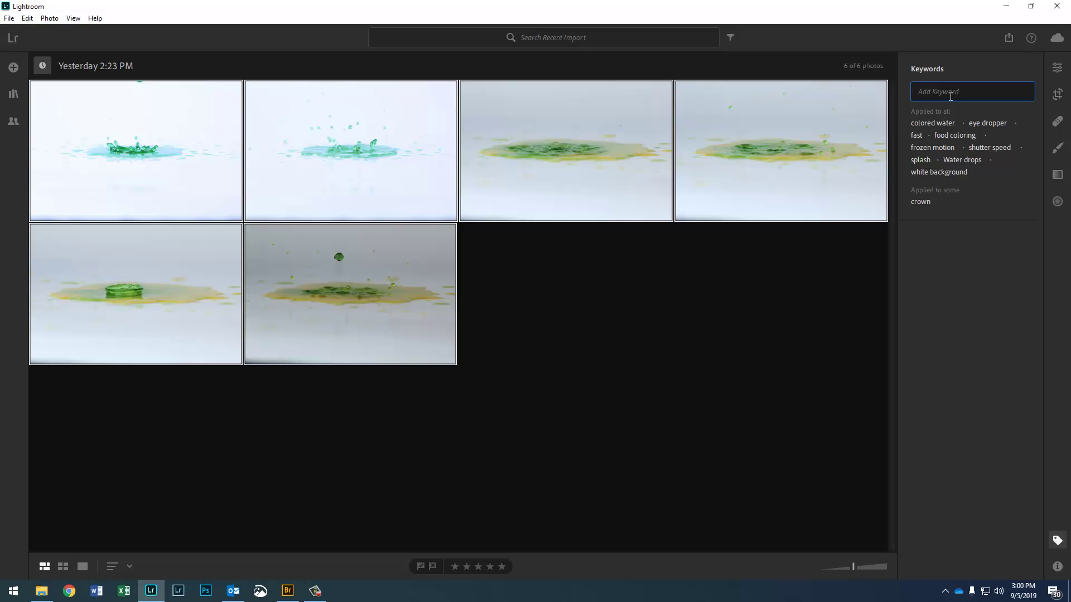
type("green")
key("Return")
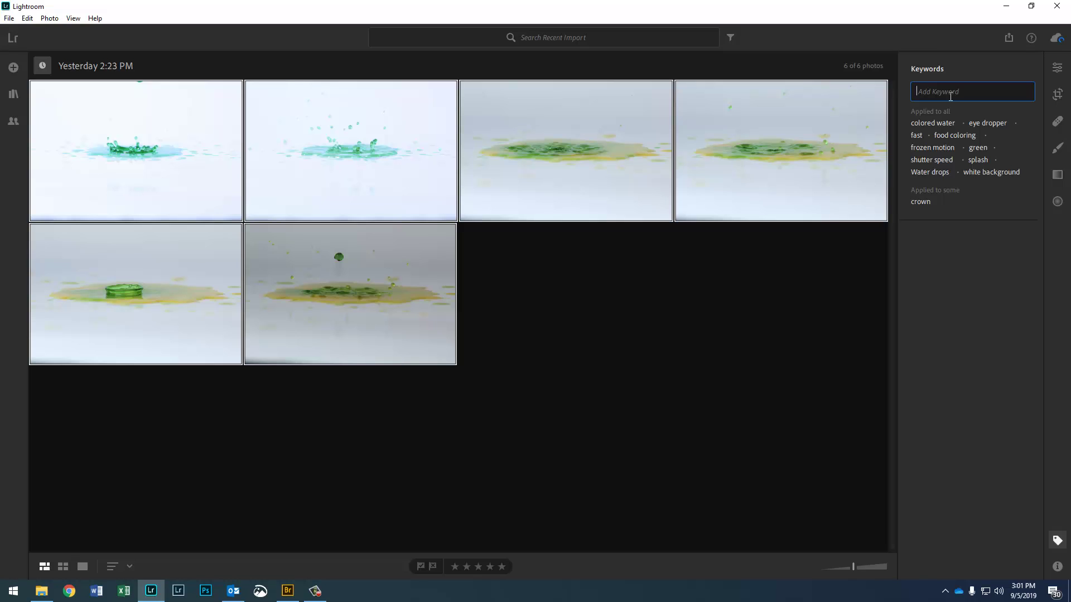
Step: Add the keyword "studio" to all the selected photos
type("stduio")
key("BackSpace")
key("BackSpace")
key("BackSpace")
key("BackSpace")
type("udio")
key("Return")
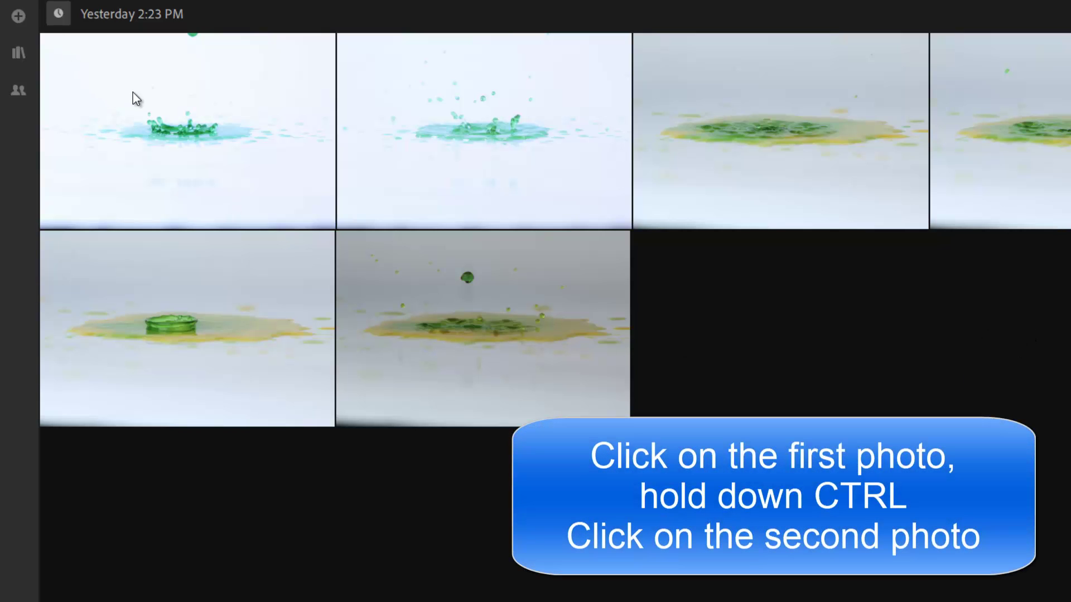
Step: Select only the first photo and the green ring splash photo in the second row, and add the keyword "crown" to both
left_click(133, 93)
left_click(223, 308, "ctrl")
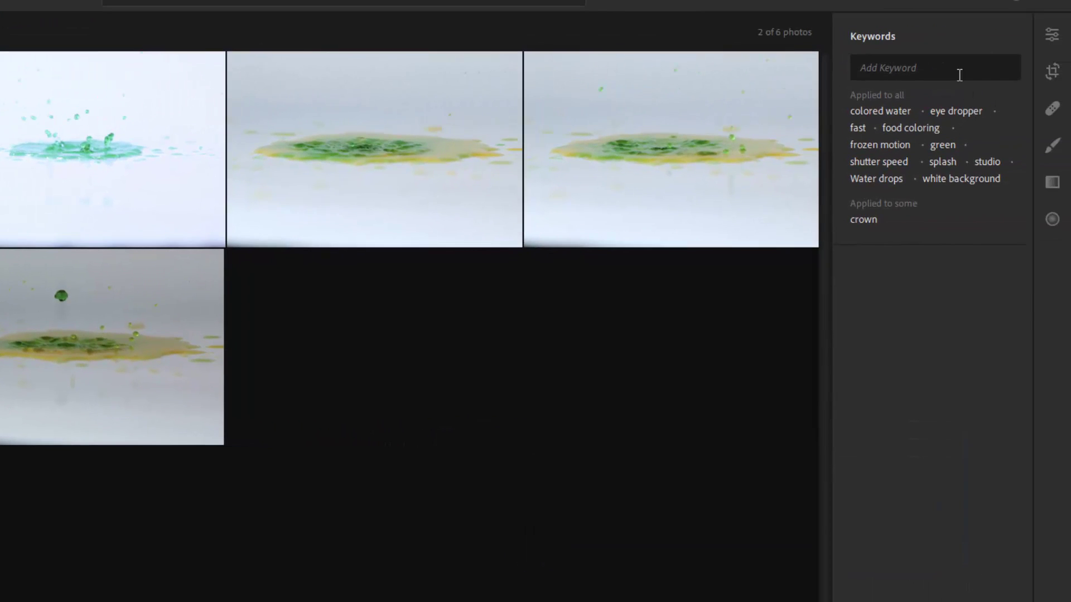
left_click(1070, 55)
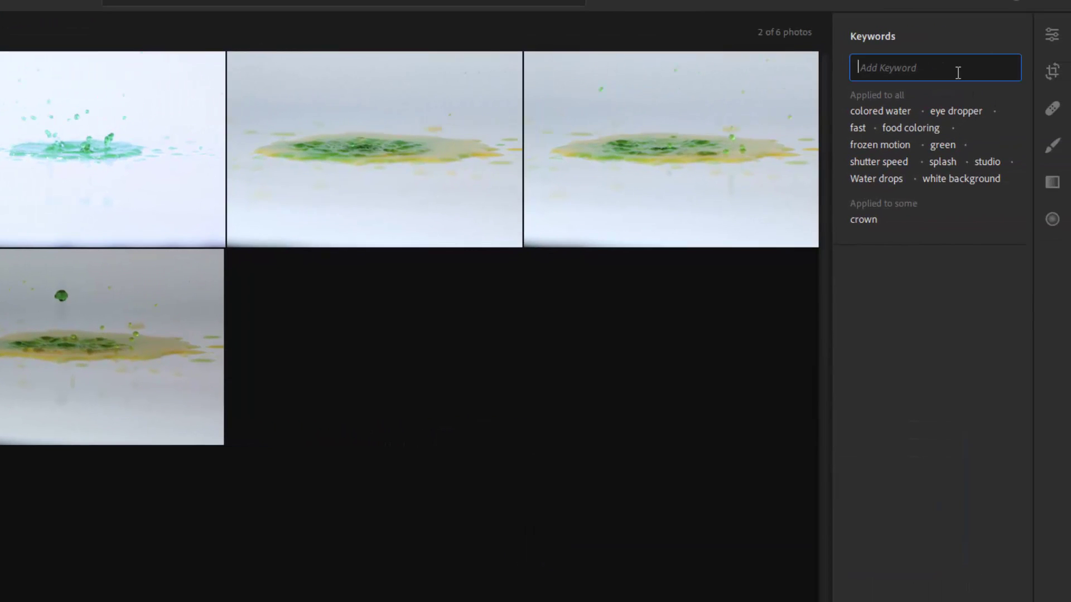
type("crown")
key("Return")
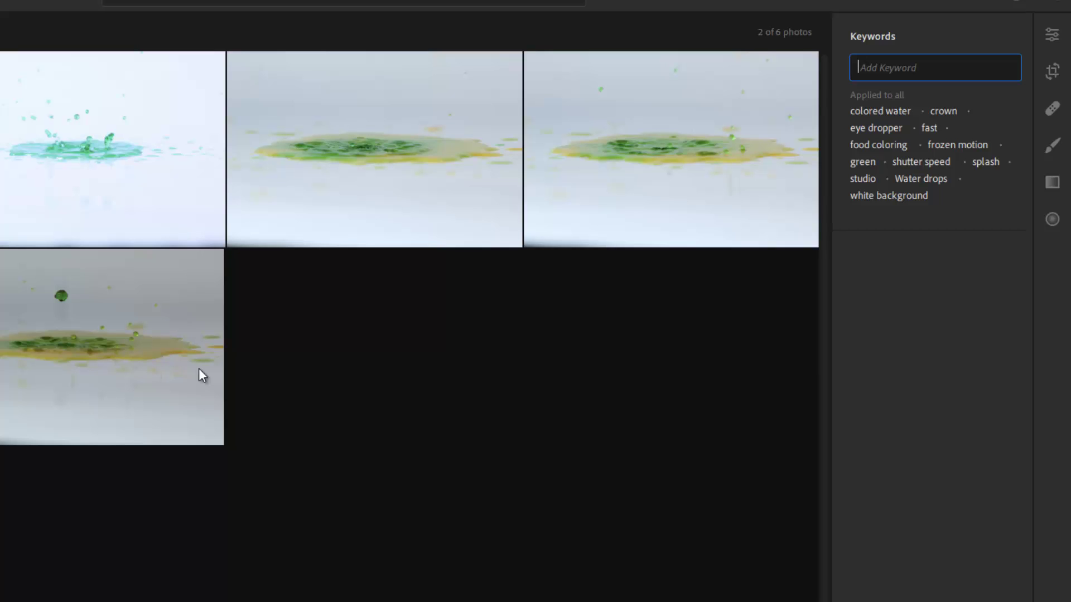
Step: Select the second and first splash photos individually to compare their assigned keywords
left_click(359, 377)
left_click(205, 192)
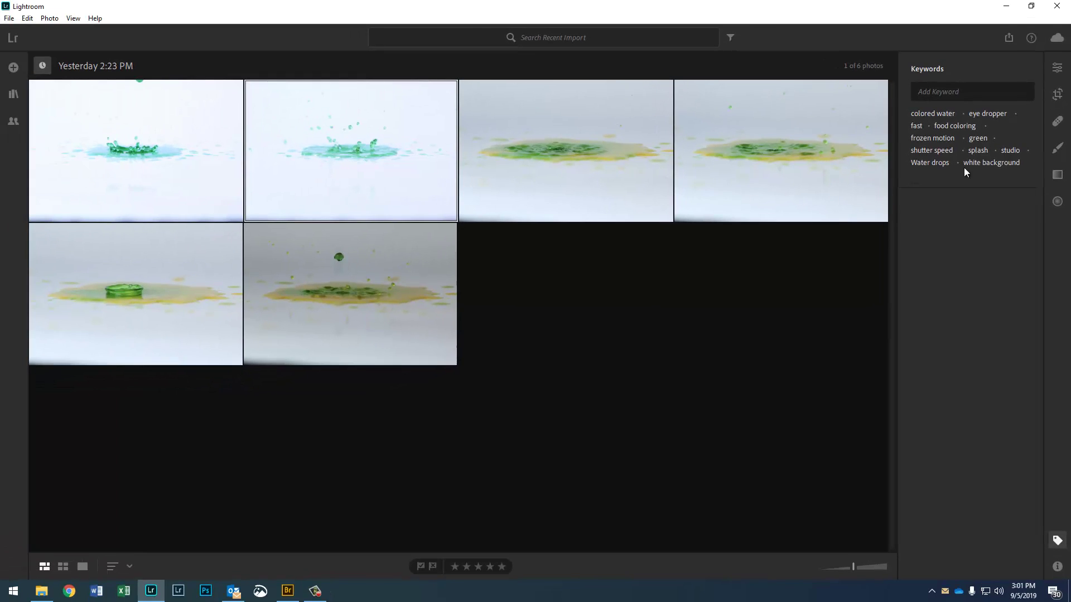
left_click(156, 159)
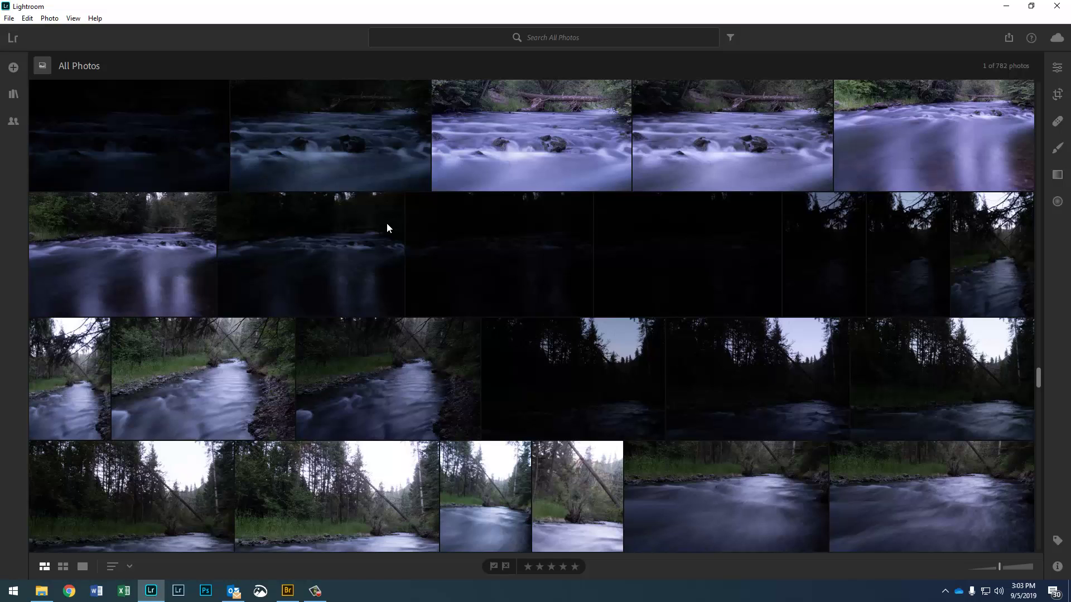
Step: Search All Photos for "eye dropper", and clear the search
left_click(553, 37)
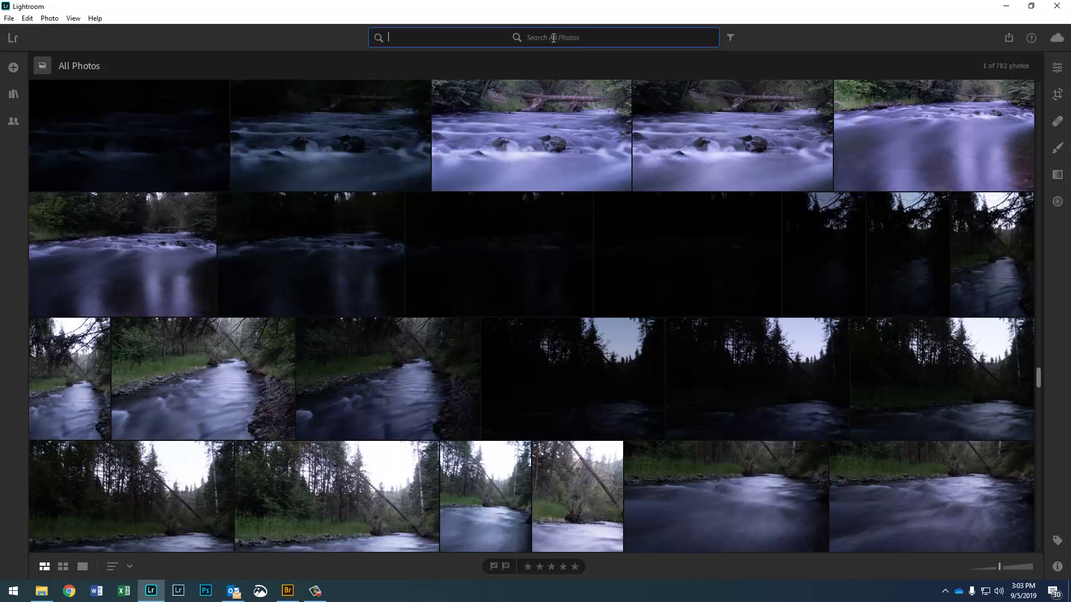
type("eye dropper")
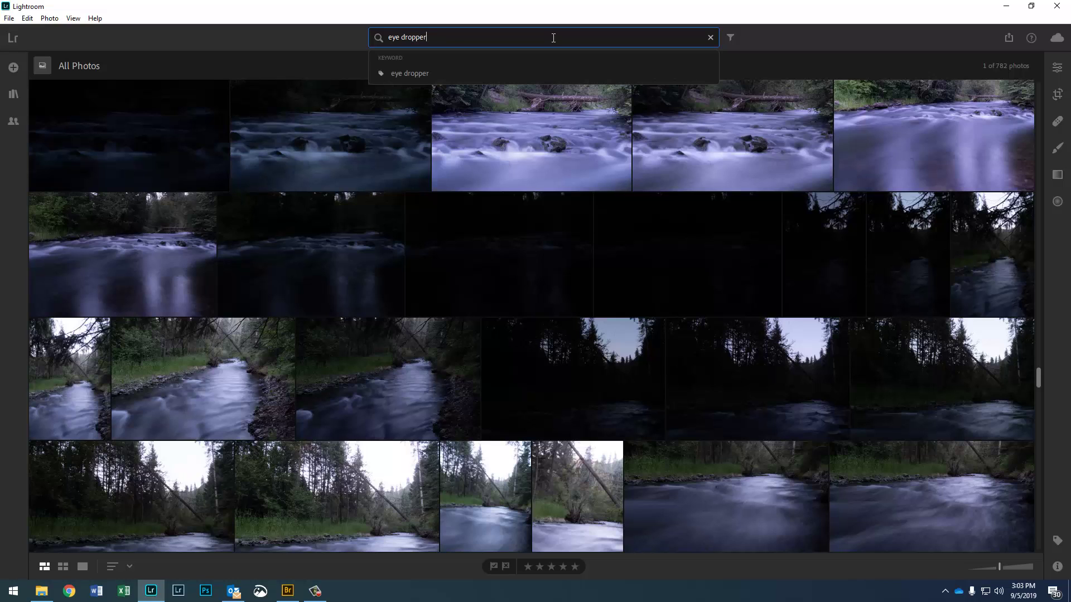
key("Return")
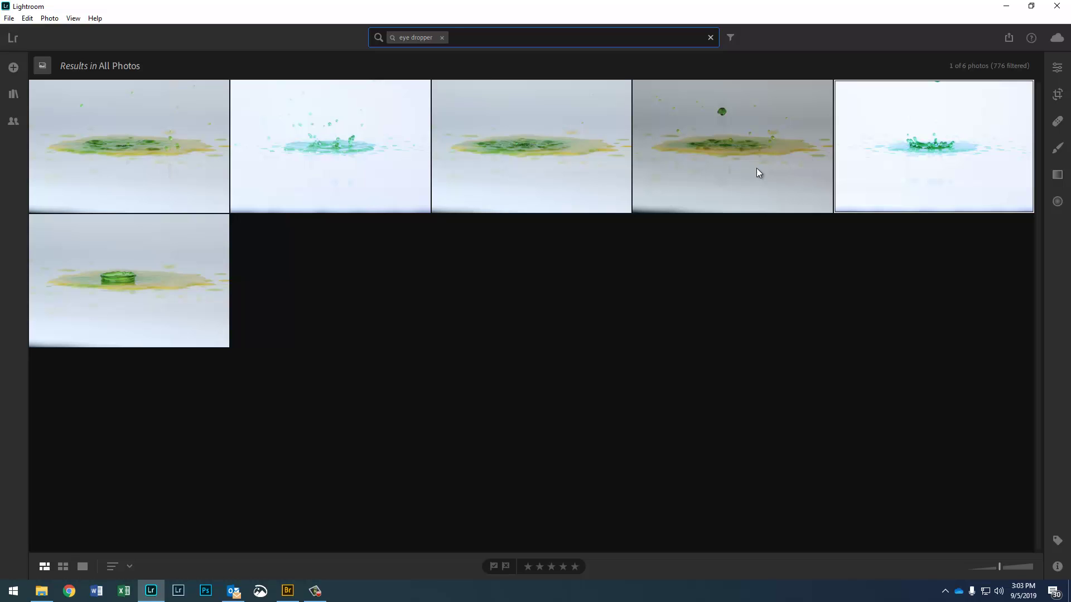
key("BackSpace")
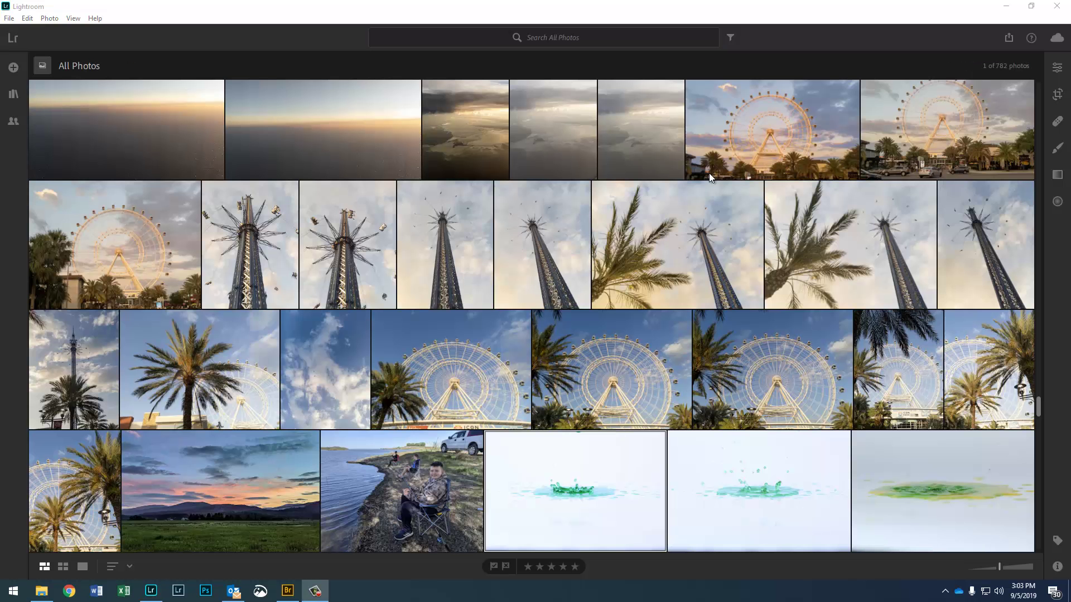
Step: Search All Photos for "crown", and remove the search term
left_click(499, 39)
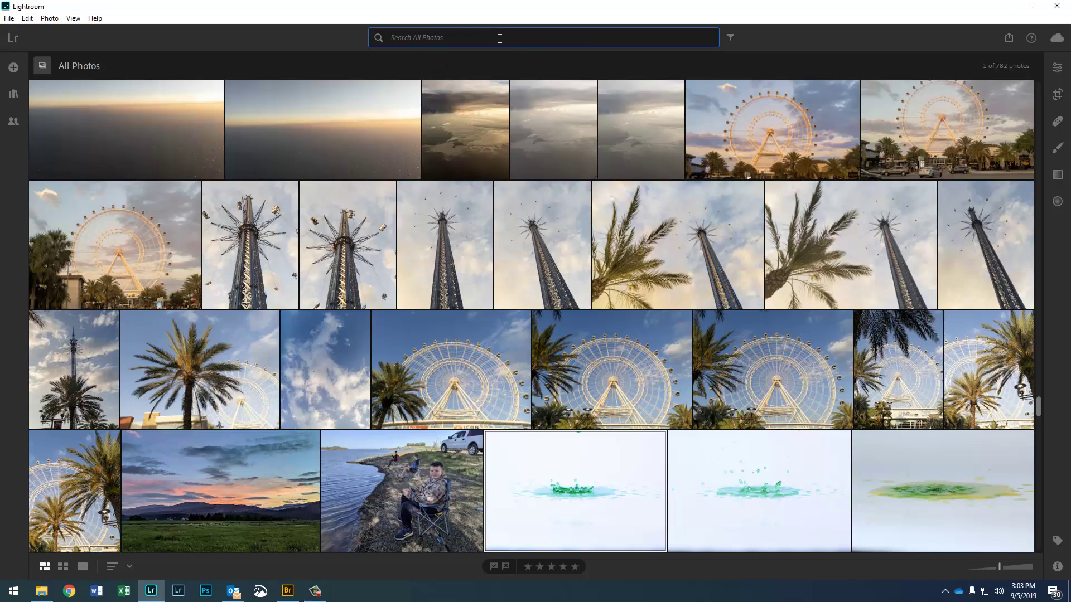
type("crown")
key("Return")
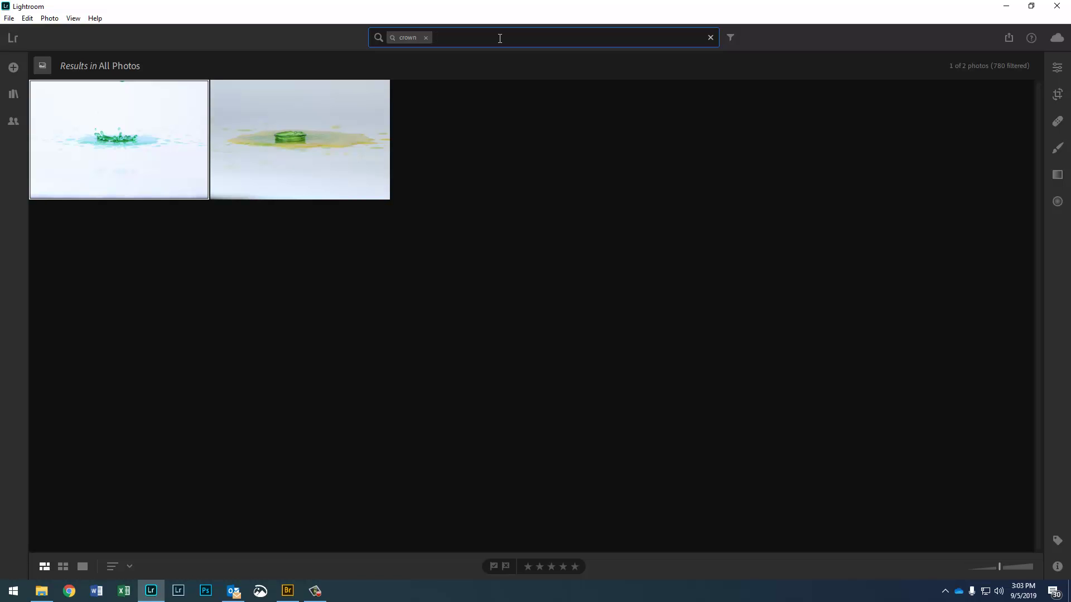
left_click(426, 37)
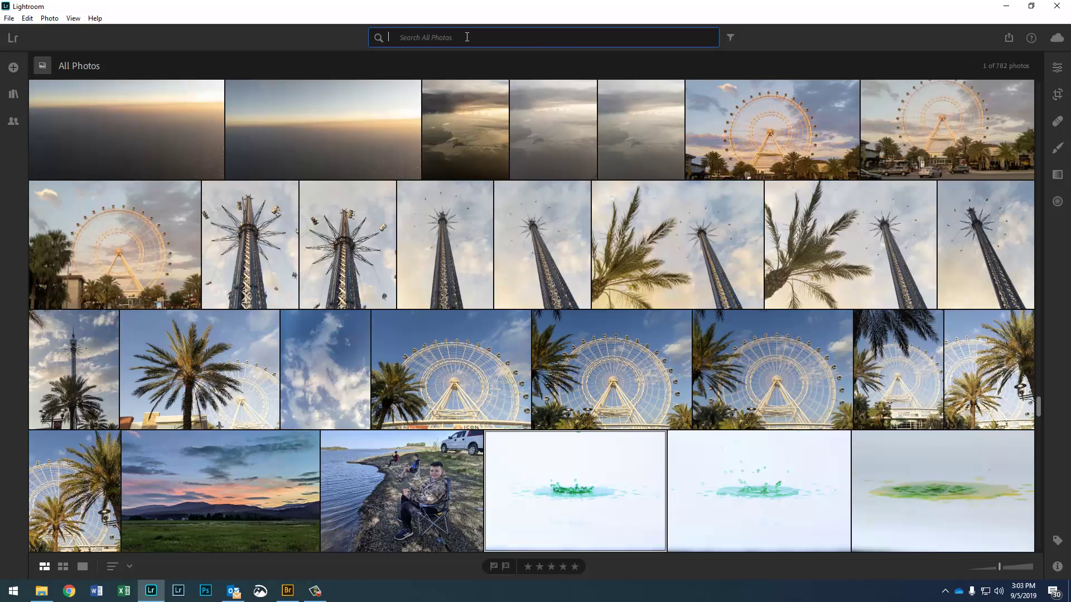
Step: Search All Photos for "water", look through the matching photos, and clear the search
type("water")
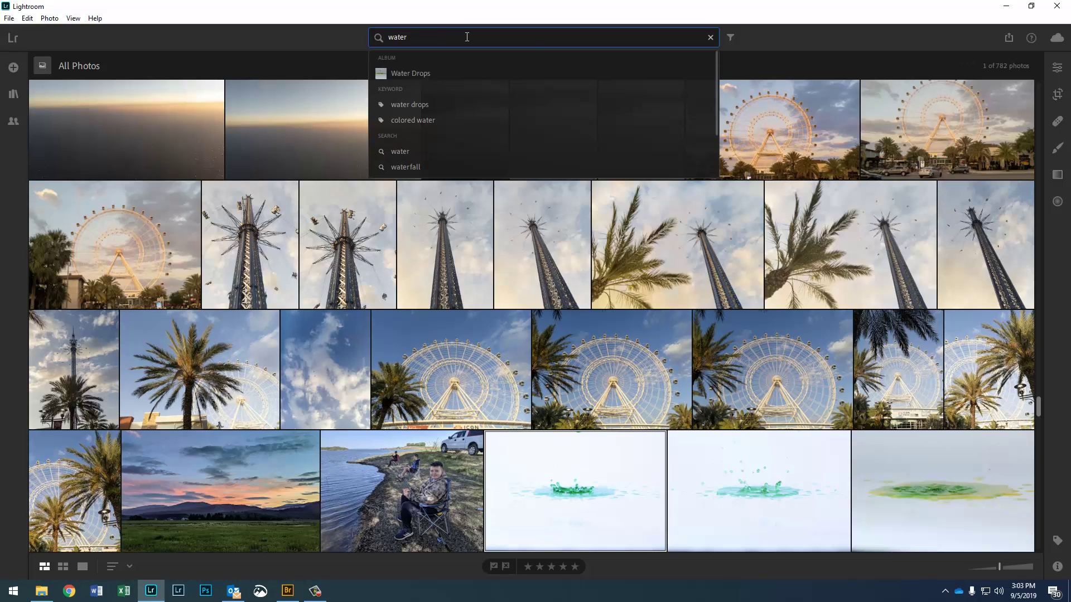
key("Return")
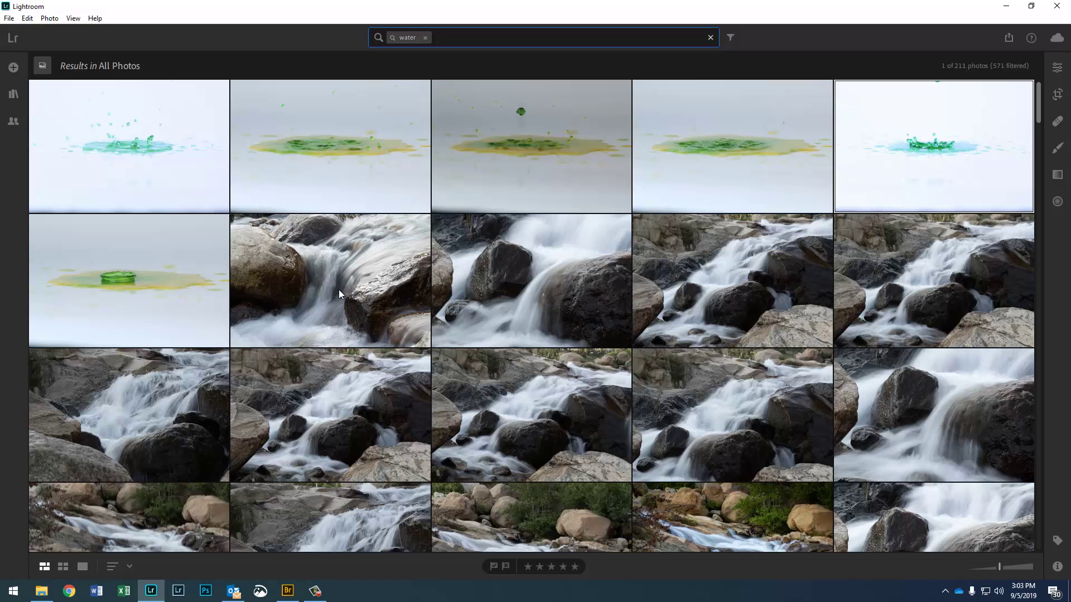
scroll(341, 293, "down", 5)
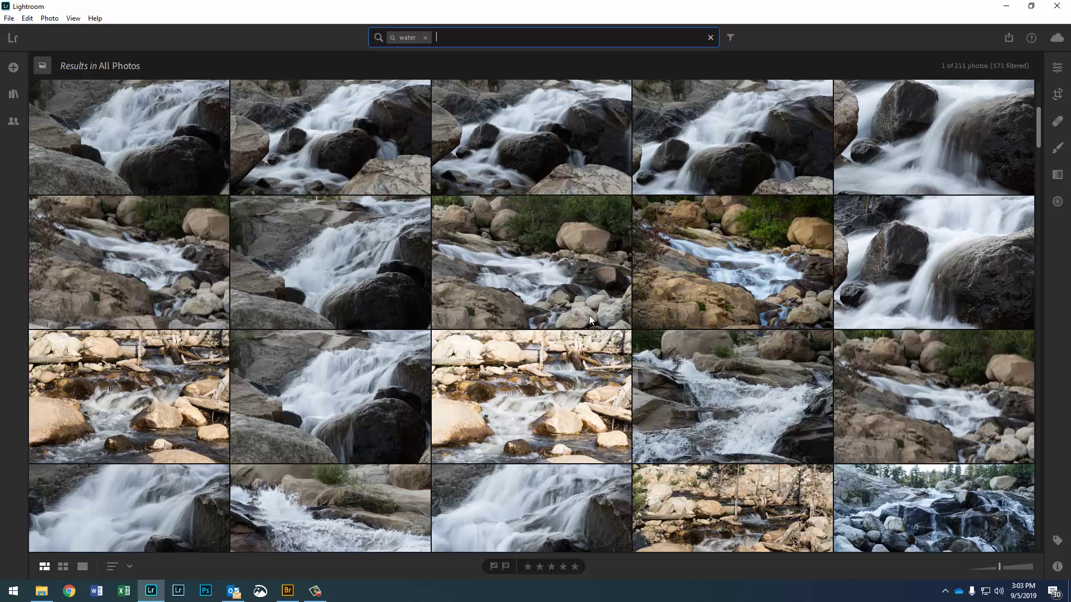
scroll(328, 304, "up", 5)
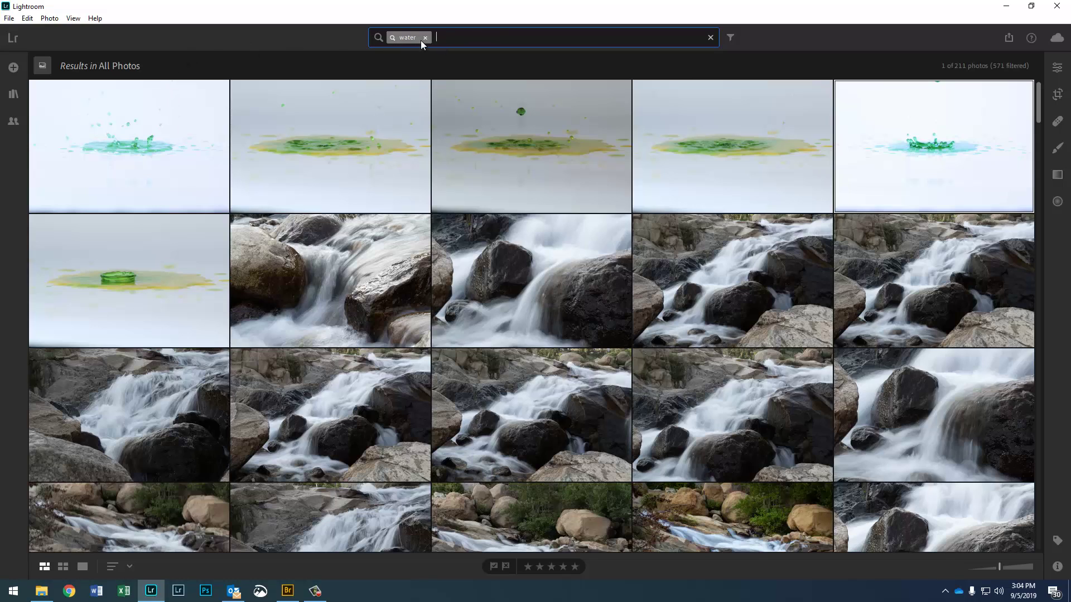
left_click(710, 38)
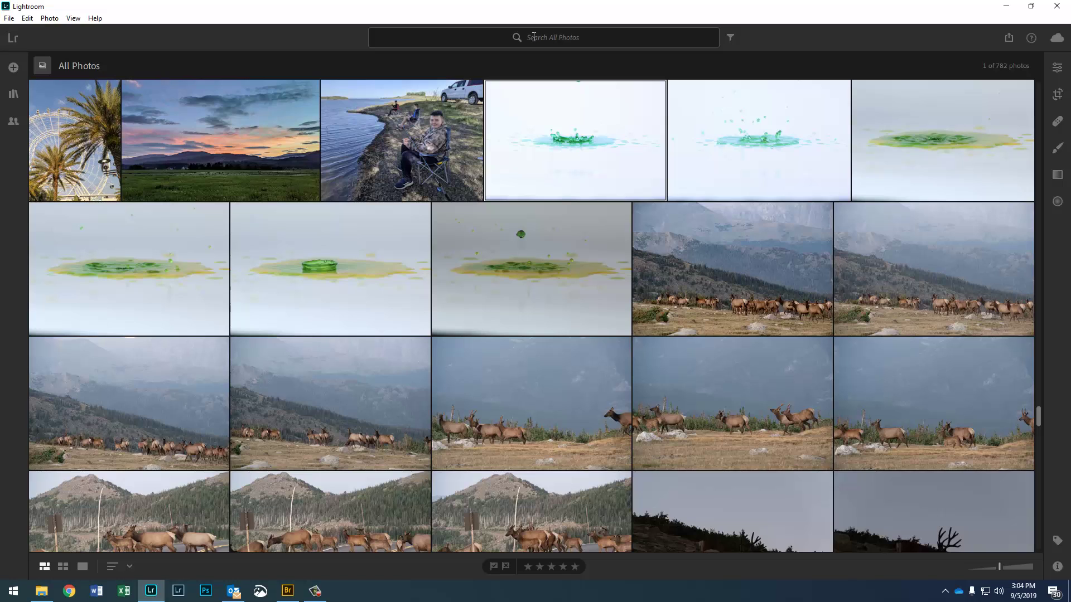
Step: Search All Photos for "deer"
left_click(534, 37)
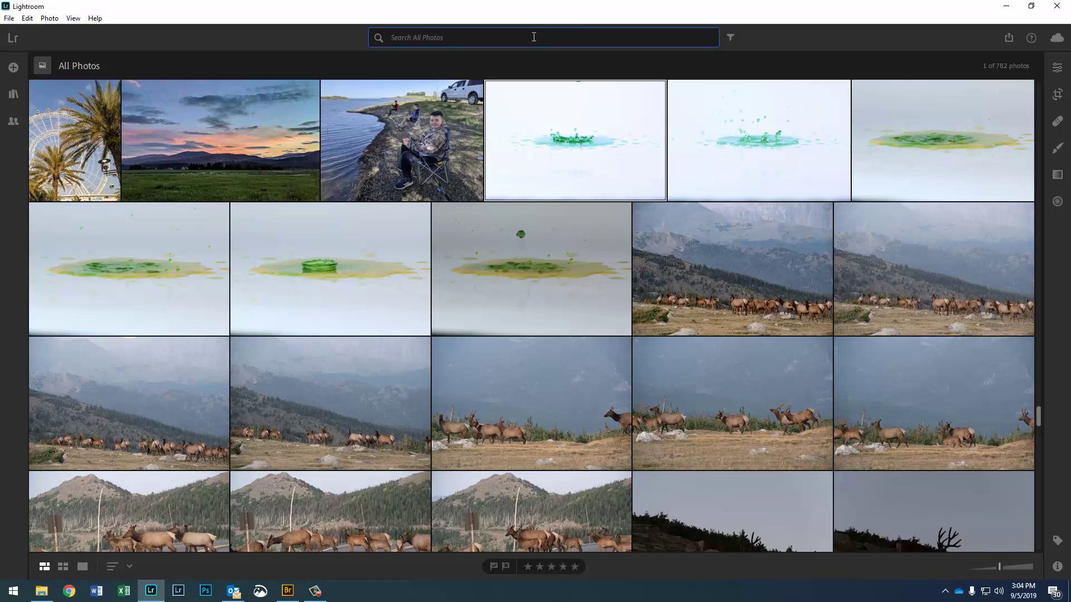
type("deer")
key("Return")
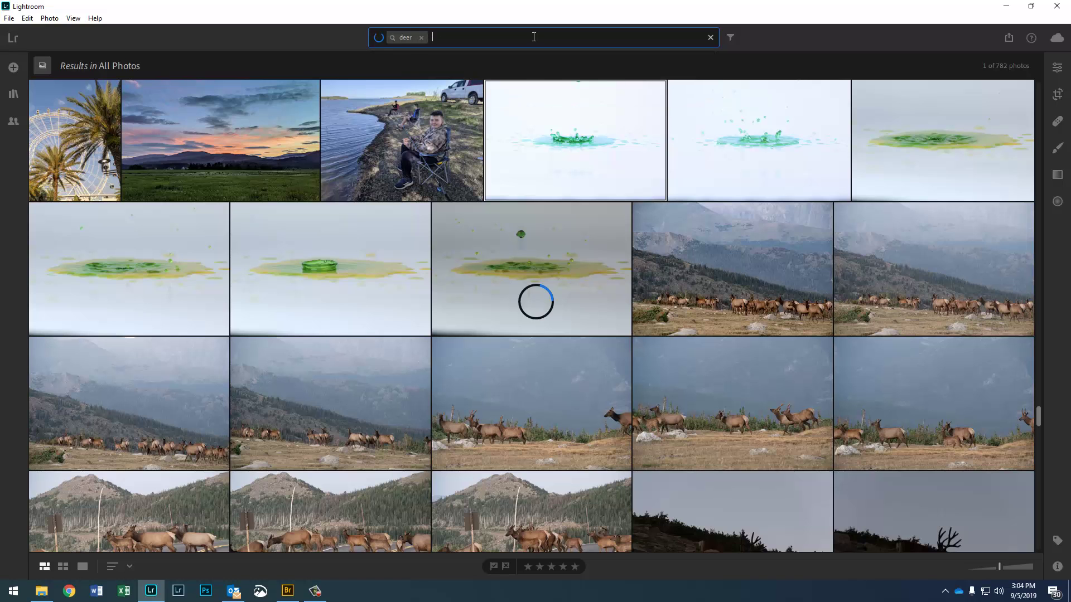